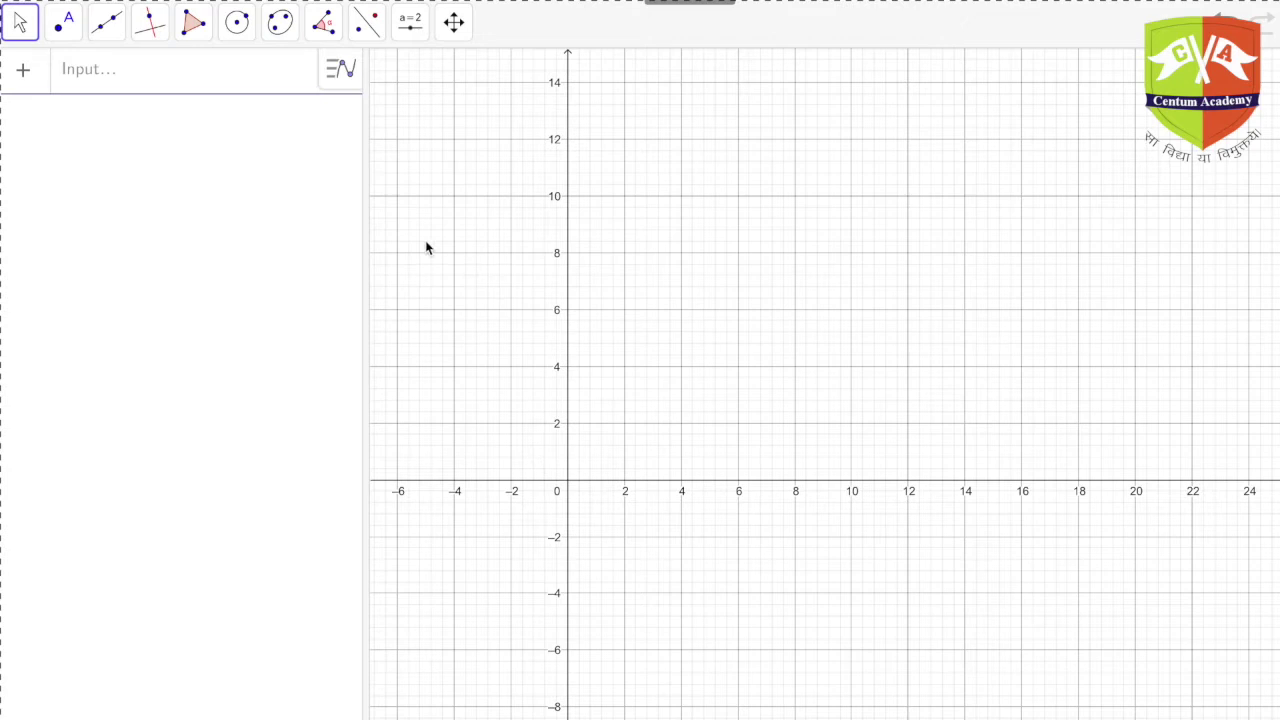
- With the Polygon tool, draw triangle t1 through A(0, 0), B(4, 8) and C(14, 0)
{"action": "left_click", "coordinate": [199, 30]}
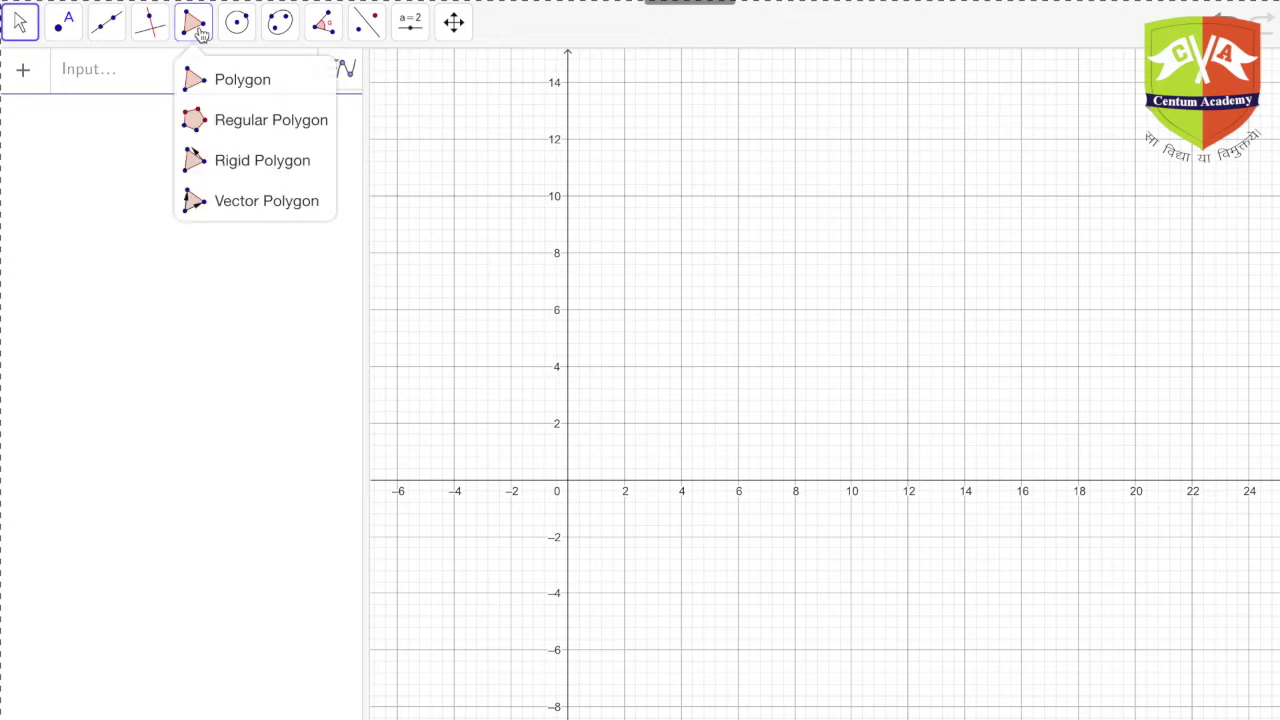
{"action": "left_click", "coordinate": [222, 80]}
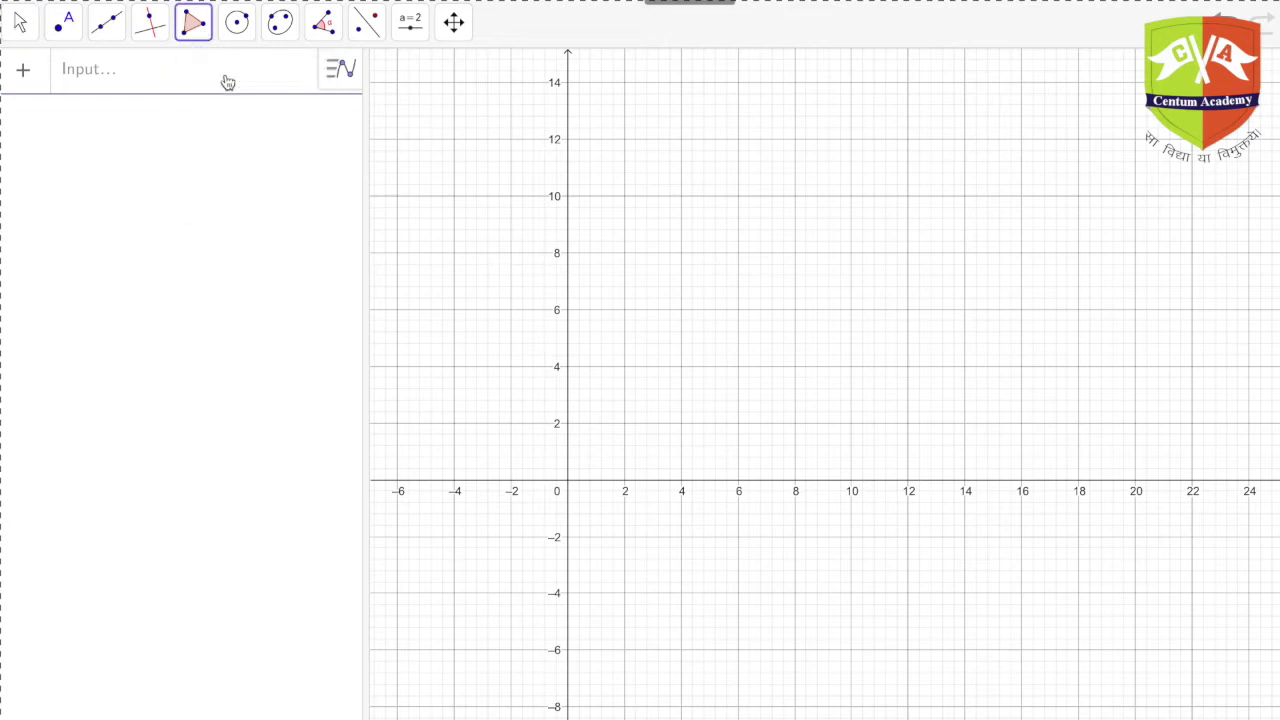
{"action": "left_click", "coordinate": [194, 32]}
{"action": "left_click", "coordinate": [208, 96]}
{"action": "left_click", "coordinate": [568, 481]}
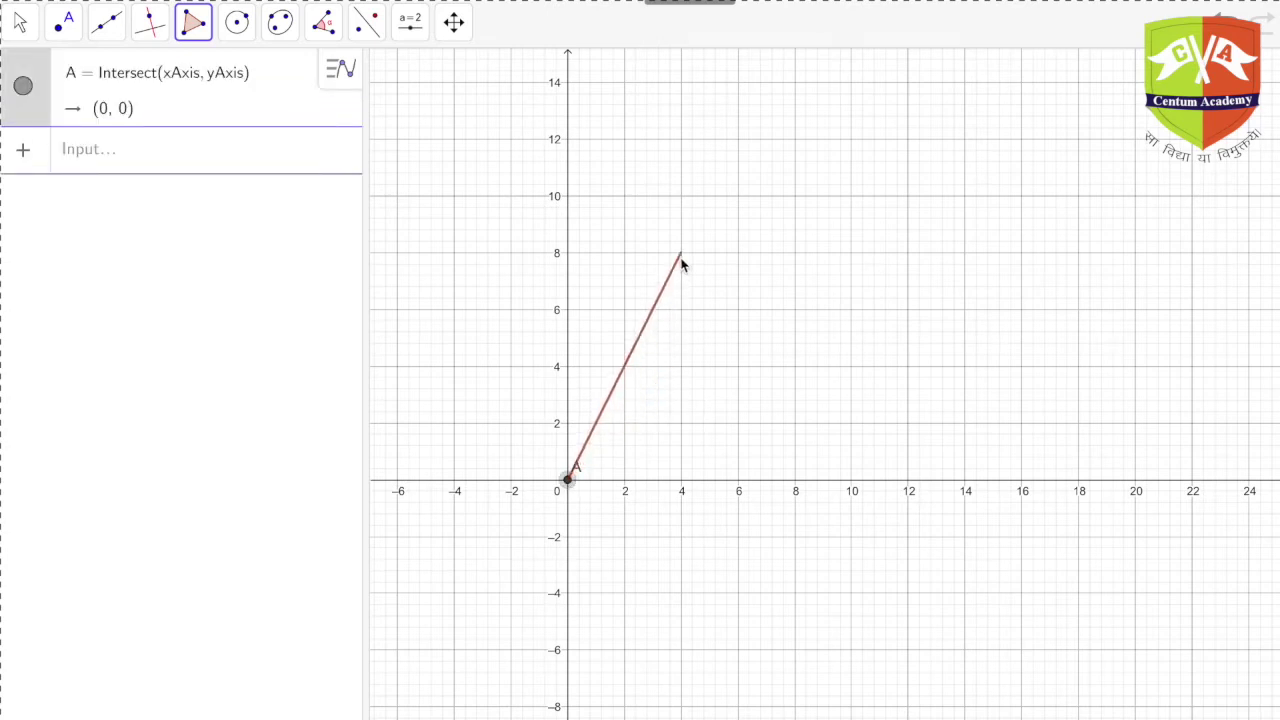
{"action": "left_click", "coordinate": [681, 253]}
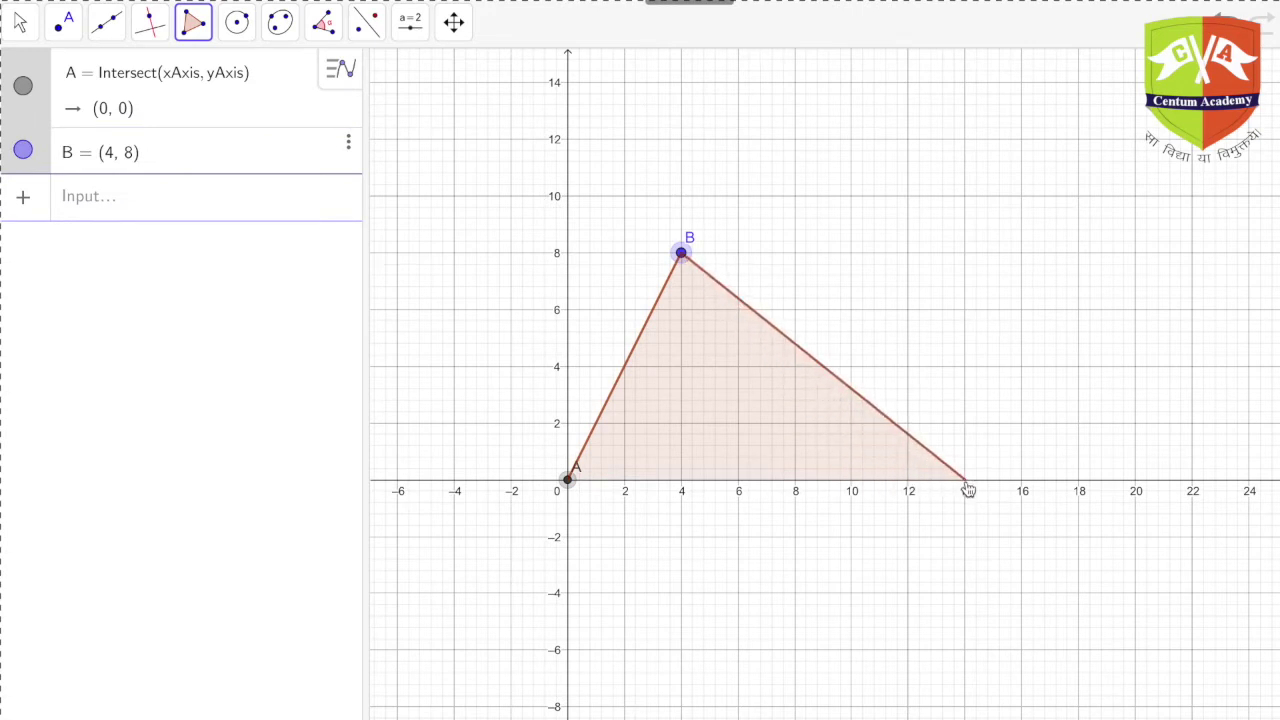
{"action": "left_click", "coordinate": [966, 483]}
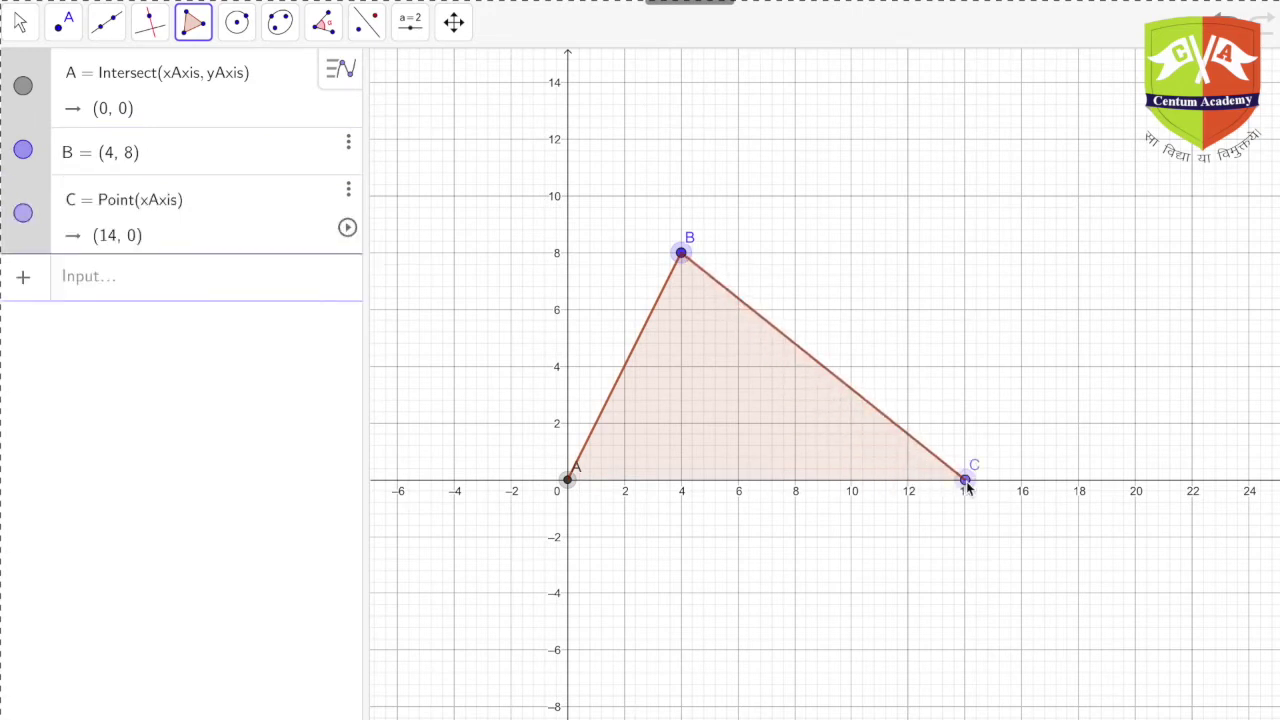
{"action": "left_click", "coordinate": [570, 481]}
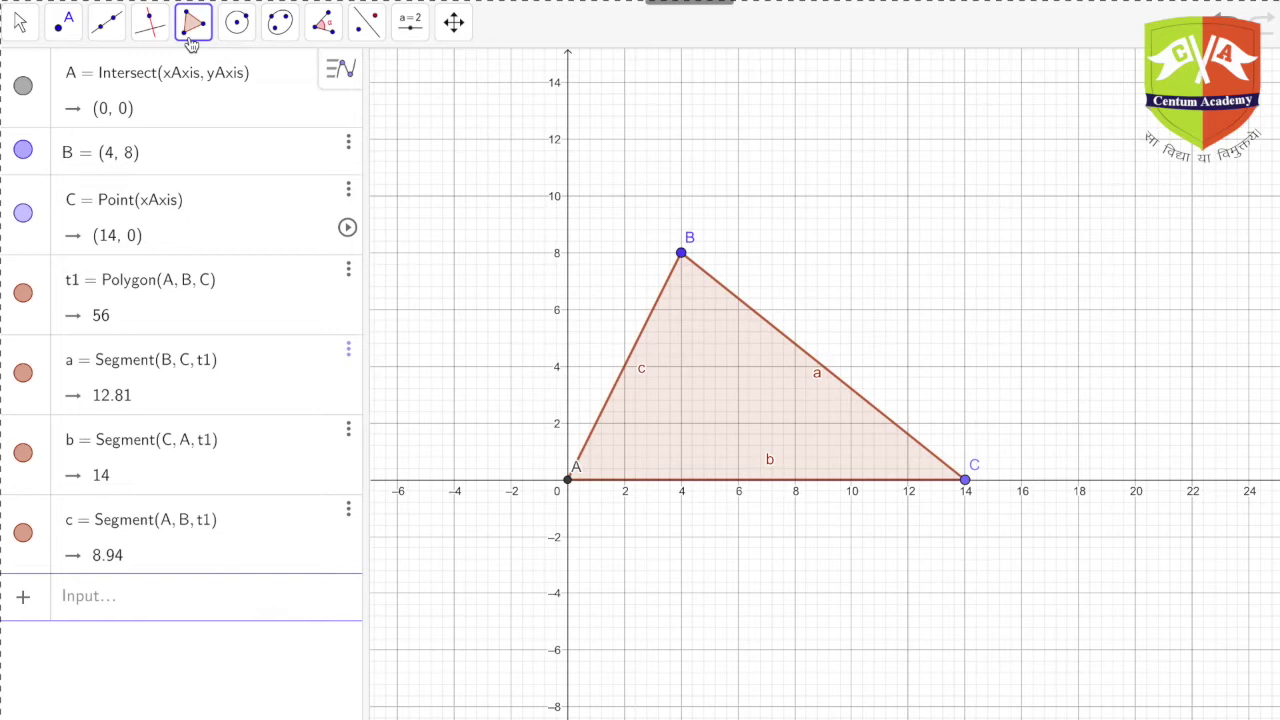
- Mark midpoints D(7, 0), E(9, 4) and F(2, 4) on sides b, a and c
{"action": "left_click", "coordinate": [79, 38]}
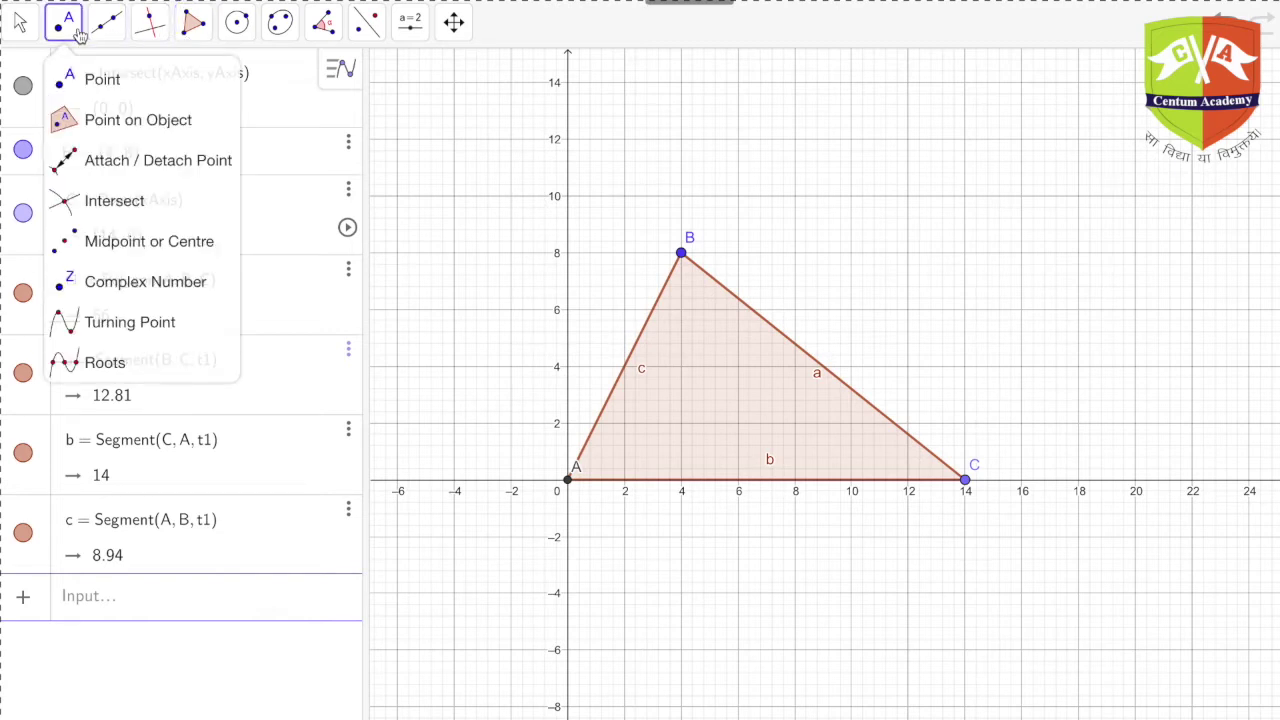
{"action": "left_click", "coordinate": [156, 242]}
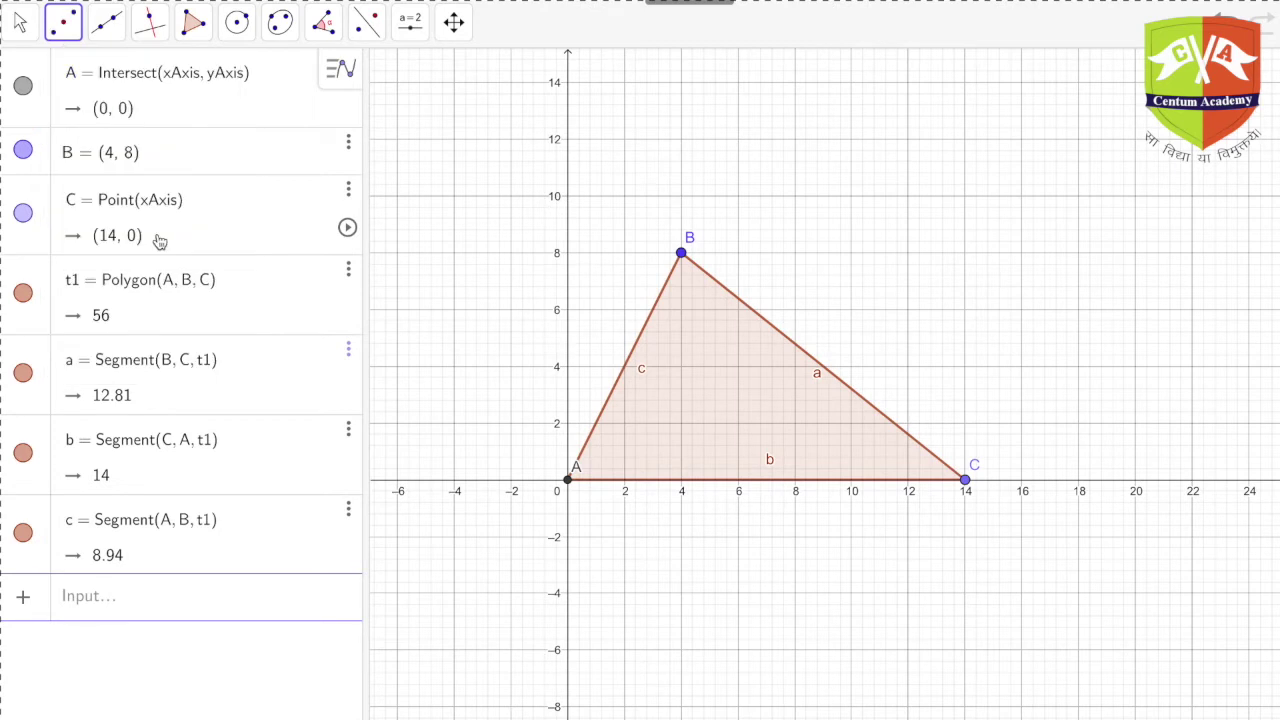
{"action": "left_click", "coordinate": [748, 480]}
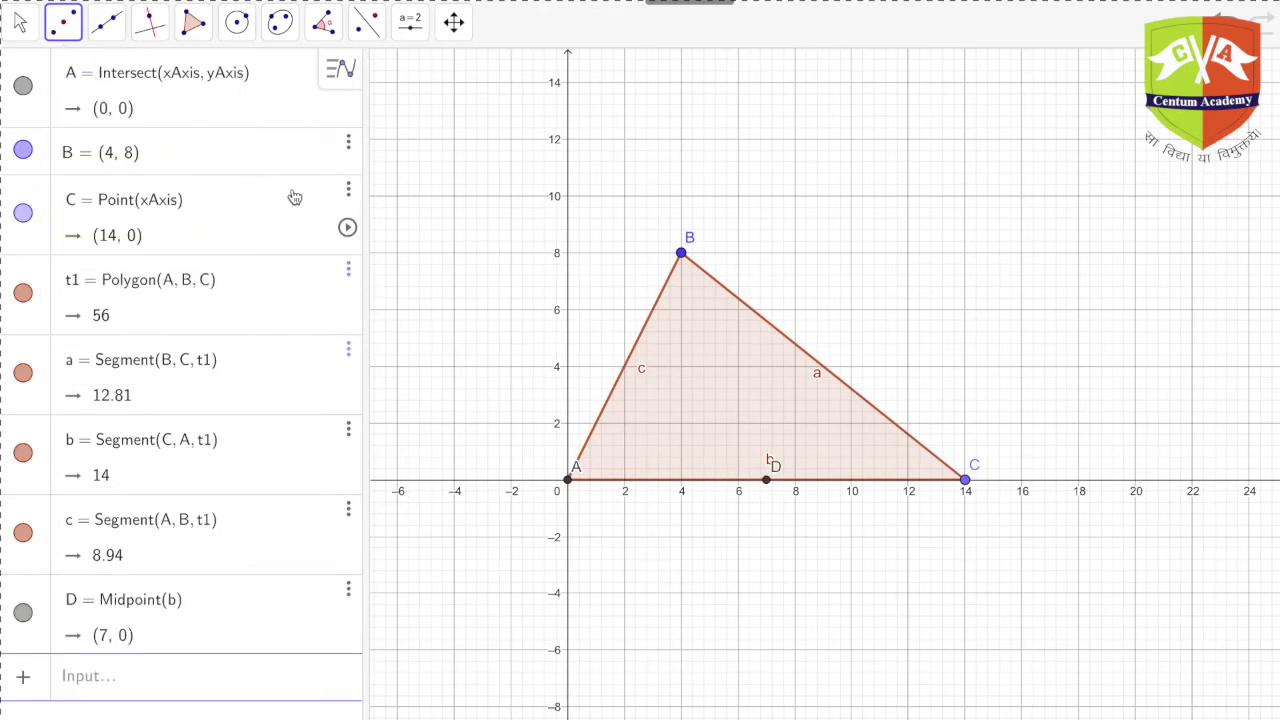
{"action": "left_click", "coordinate": [820, 368]}
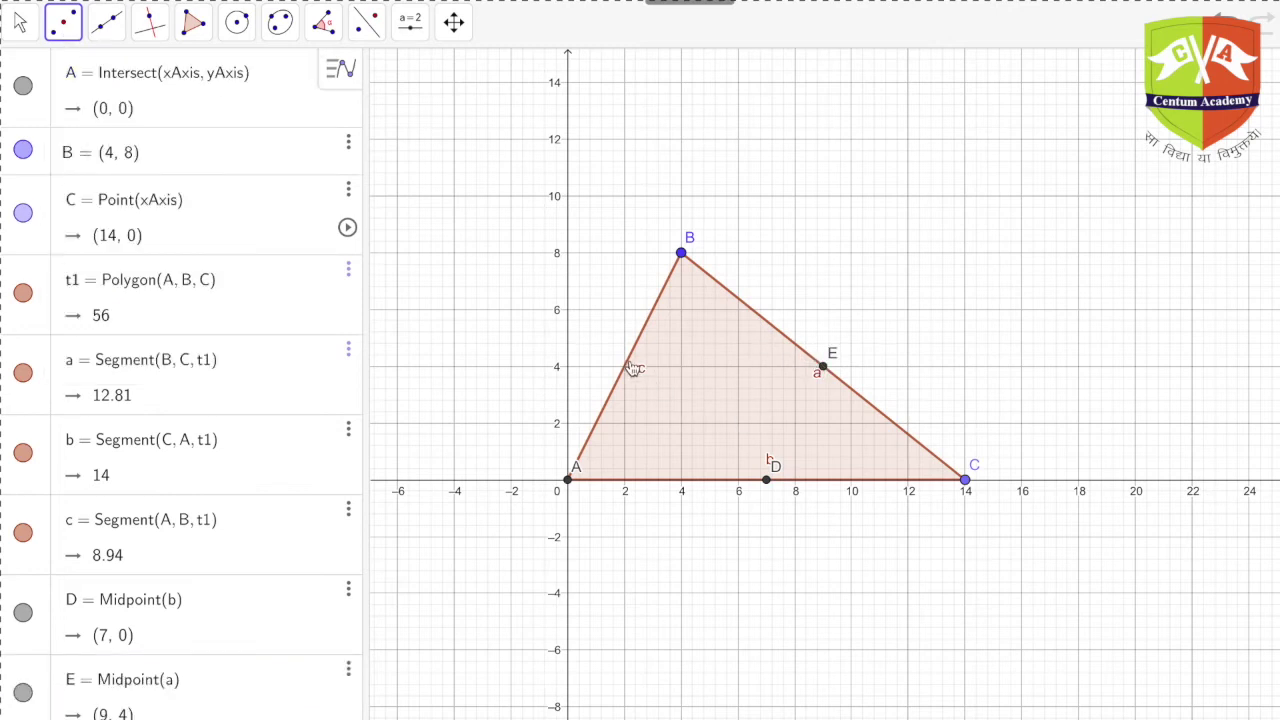
{"action": "left_click", "coordinate": [631, 367]}
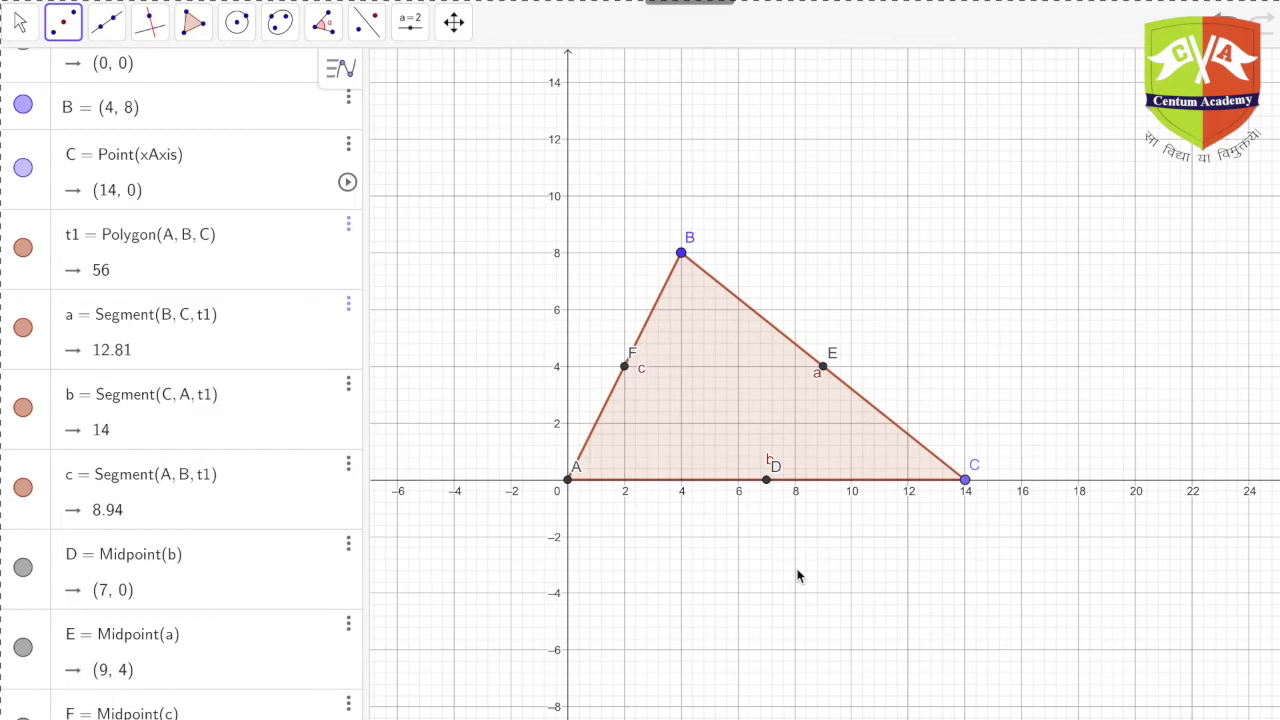
- Switch the active tool to Polygon, briefly passing through the Segment tool
{"action": "left_click", "coordinate": [104, 36]}
{"action": "left_click", "coordinate": [140, 120]}
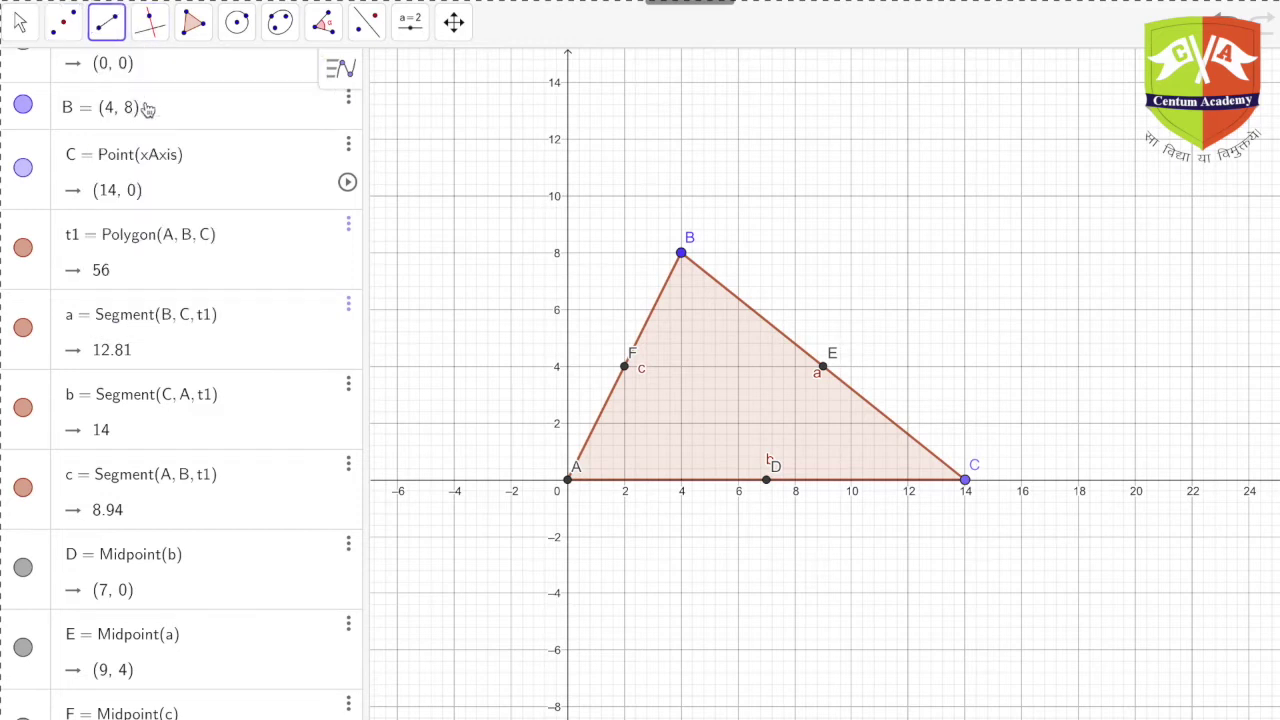
{"action": "left_click", "coordinate": [194, 30]}
{"action": "left_click", "coordinate": [200, 79]}
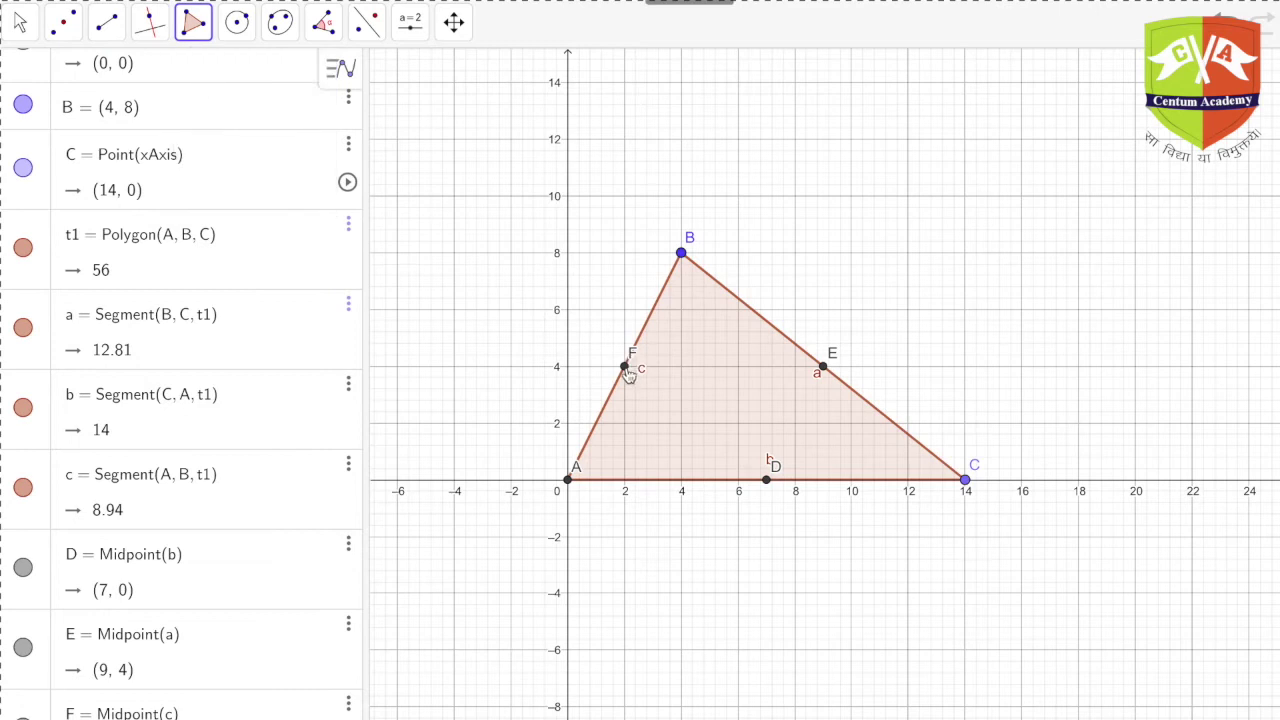
- Draw inner triangle FED through the three midpoints, then undo it
{"action": "left_click", "coordinate": [626, 368]}
{"action": "left_click", "coordinate": [823, 369]}
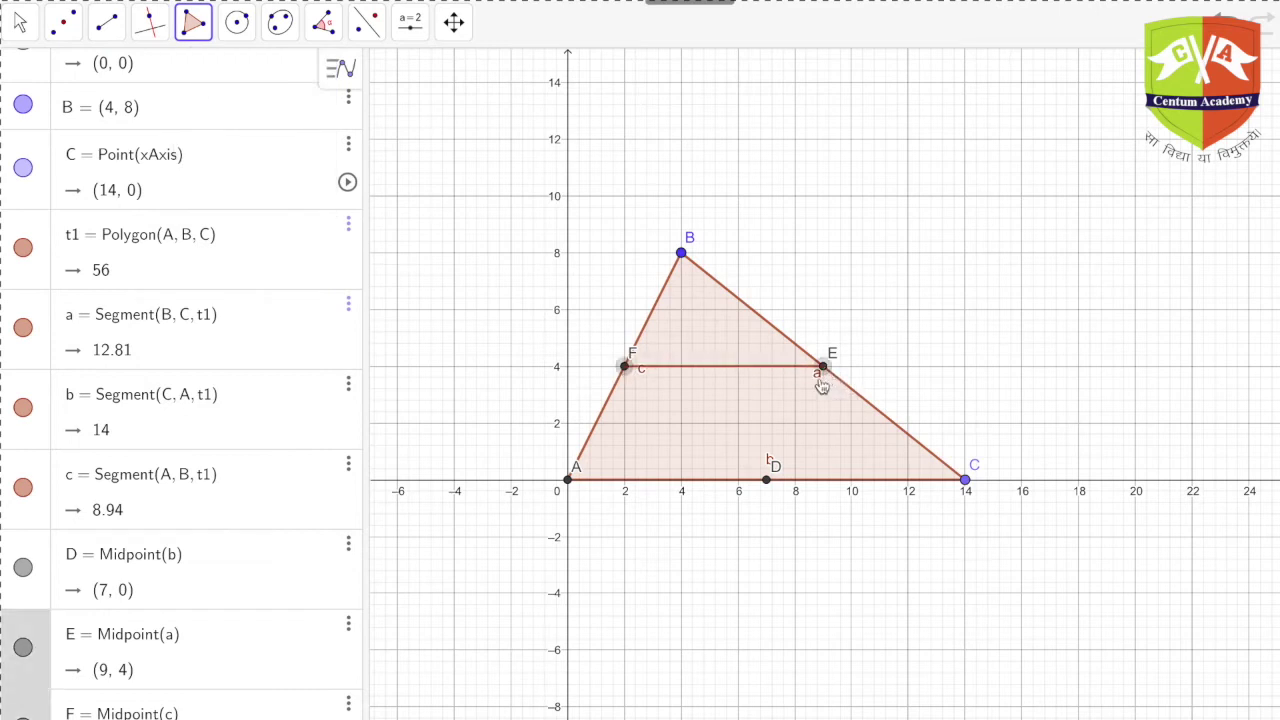
{"action": "left_click", "coordinate": [768, 478]}
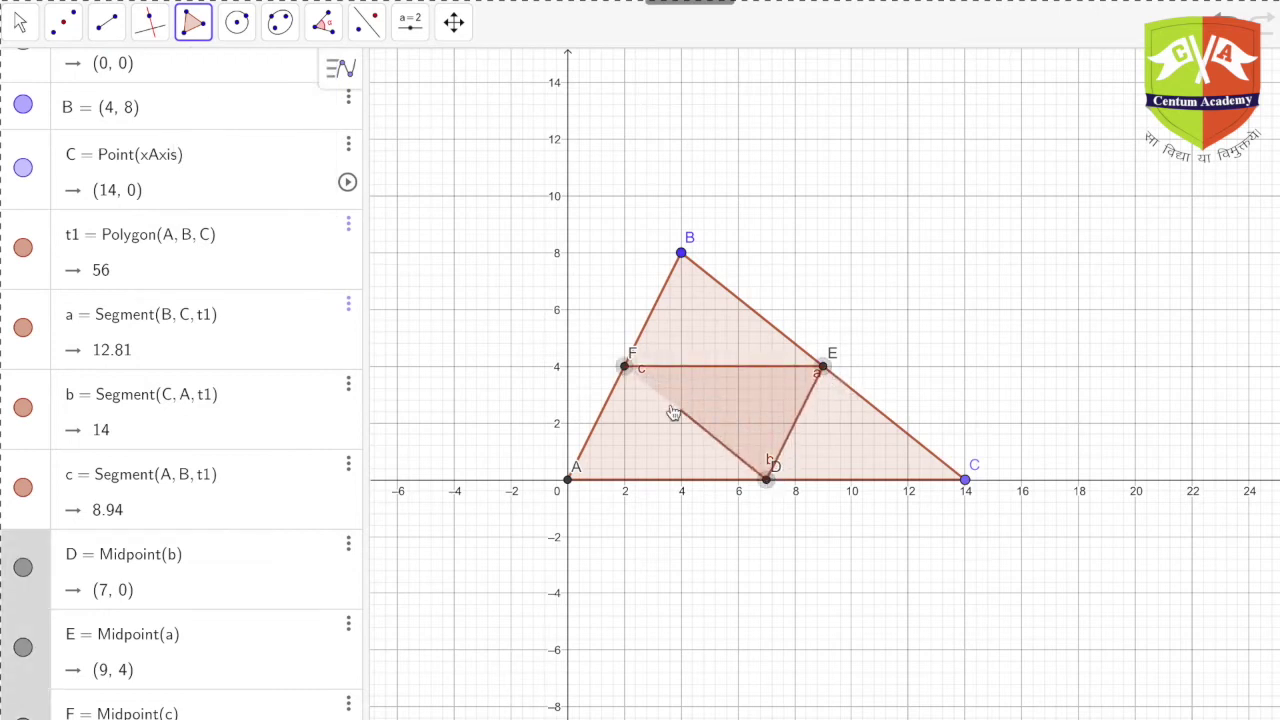
{"action": "left_click", "coordinate": [626, 368]}
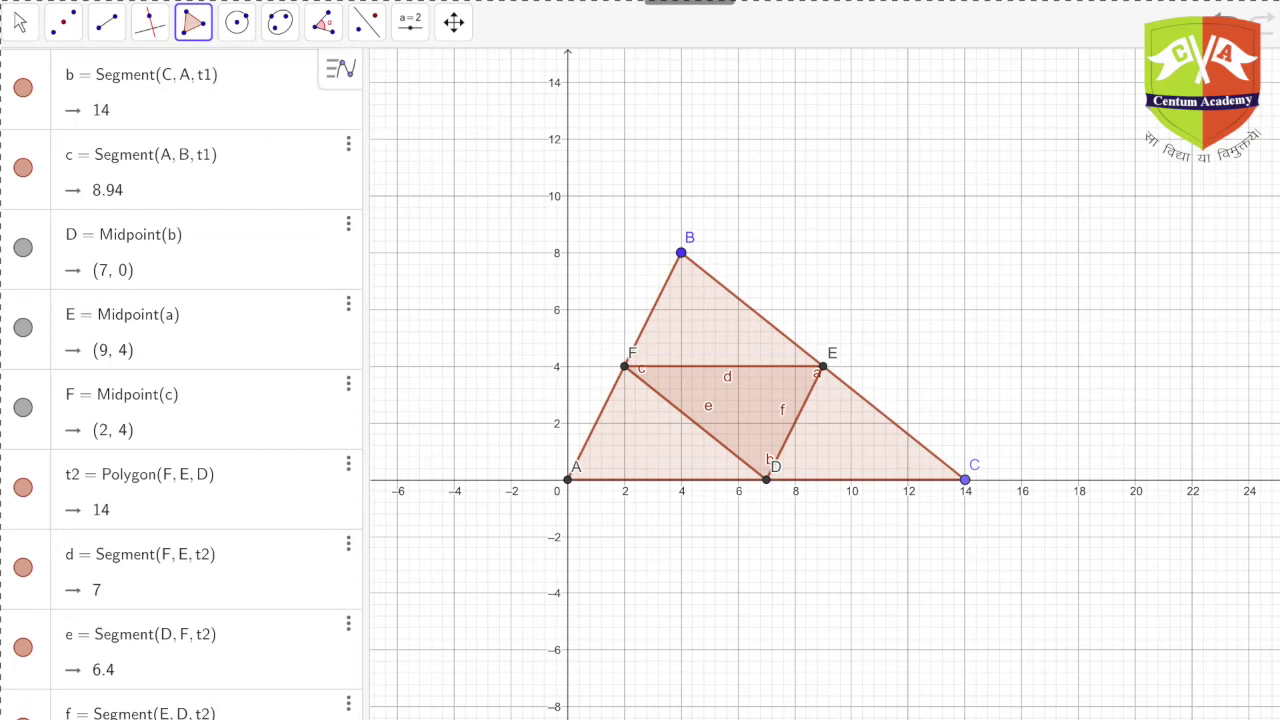
{"action": "key", "text": "ctrl+z"}
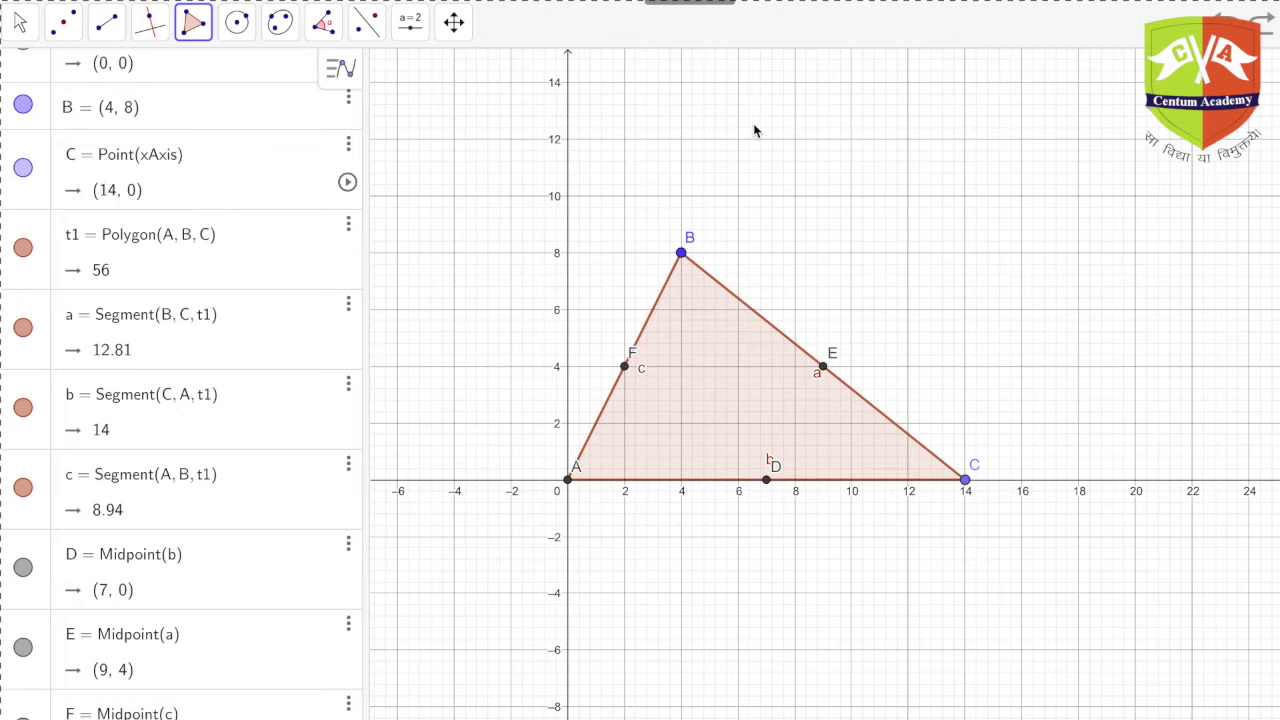
- Draw medians AE (9.85) and BD (8.54) and place centroid G at their intersection
{"action": "left_click", "coordinate": [107, 26]}
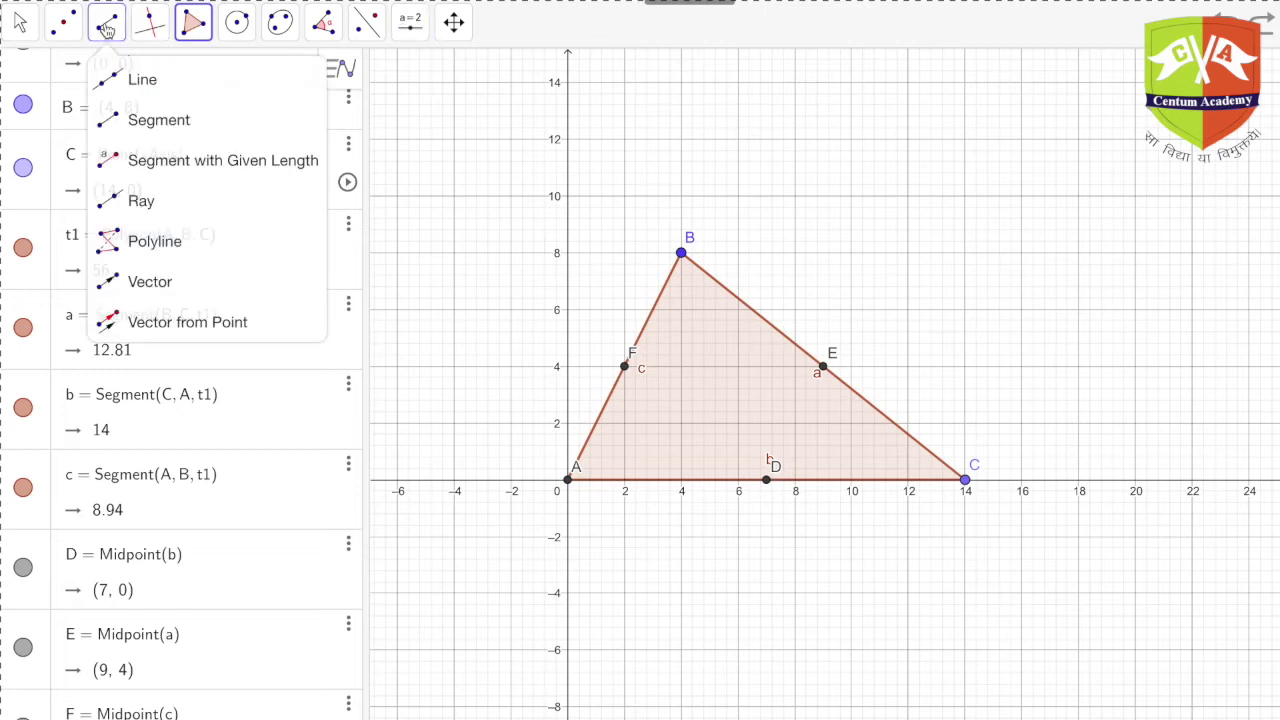
{"action": "left_click", "coordinate": [112, 122]}
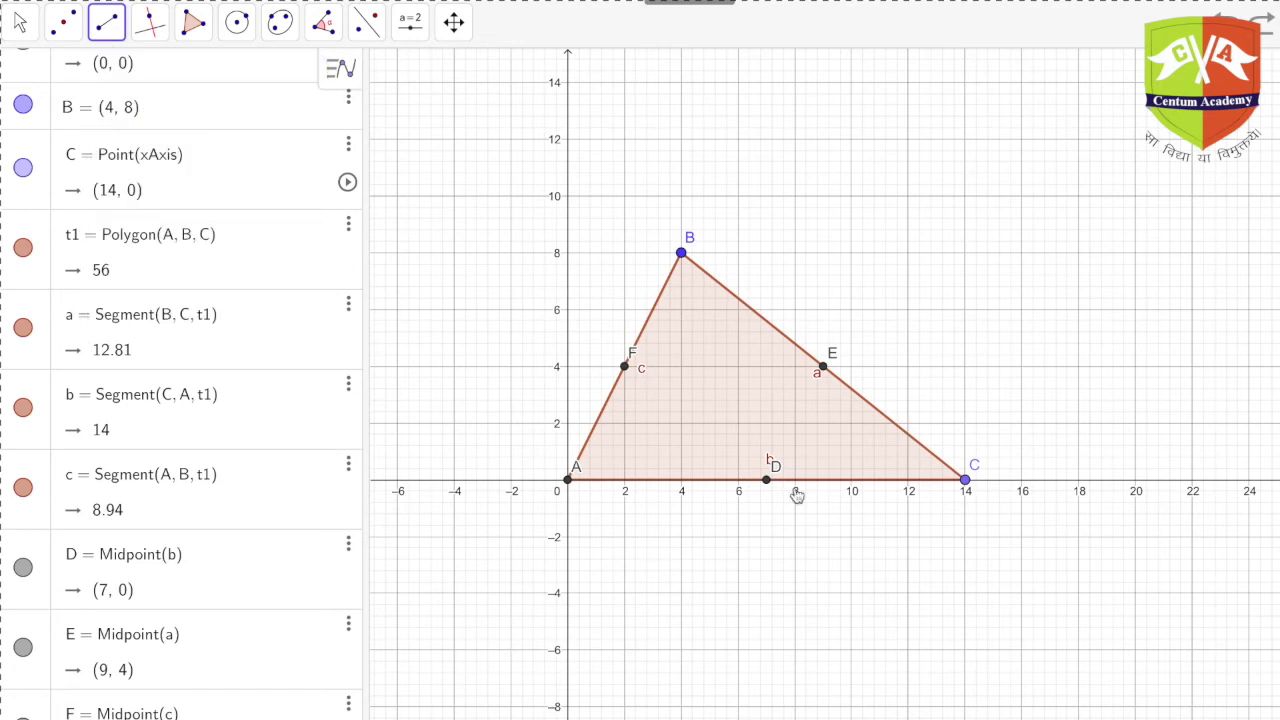
{"action": "left_click", "coordinate": [569, 482]}
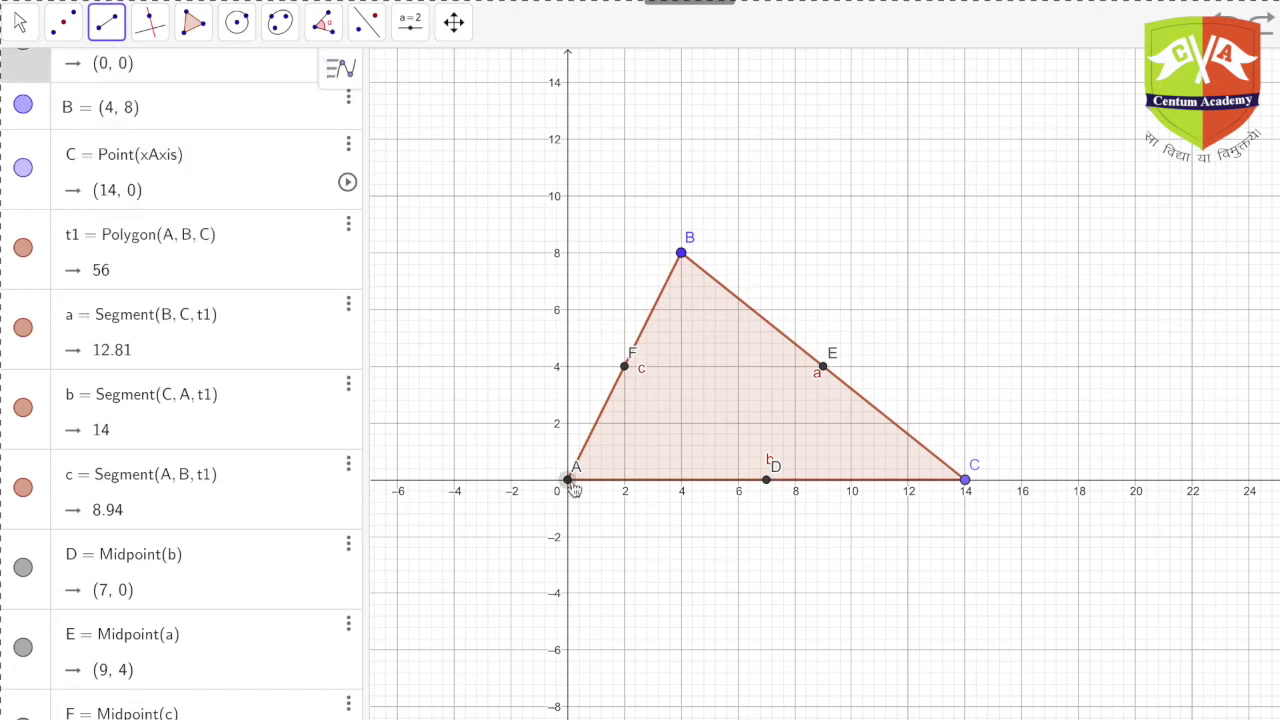
{"action": "left_click", "coordinate": [821, 368]}
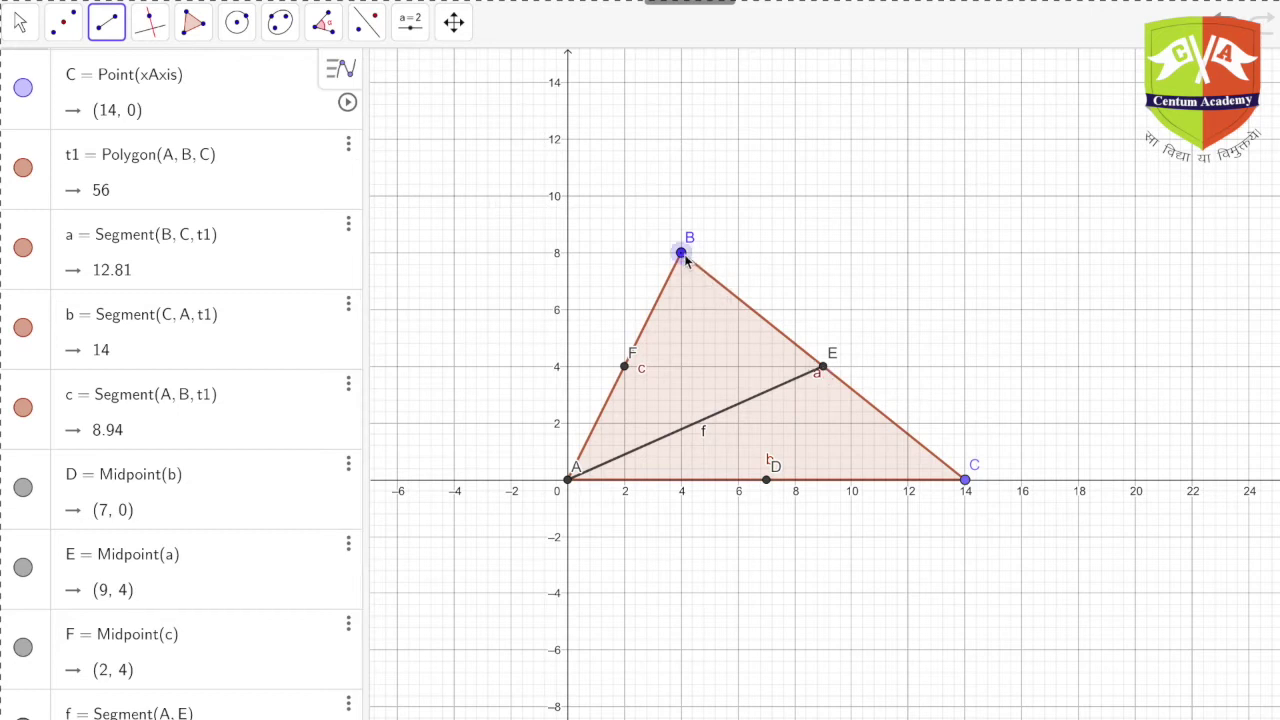
{"action": "left_click", "coordinate": [681, 253]}
{"action": "left_click", "coordinate": [766, 480]}
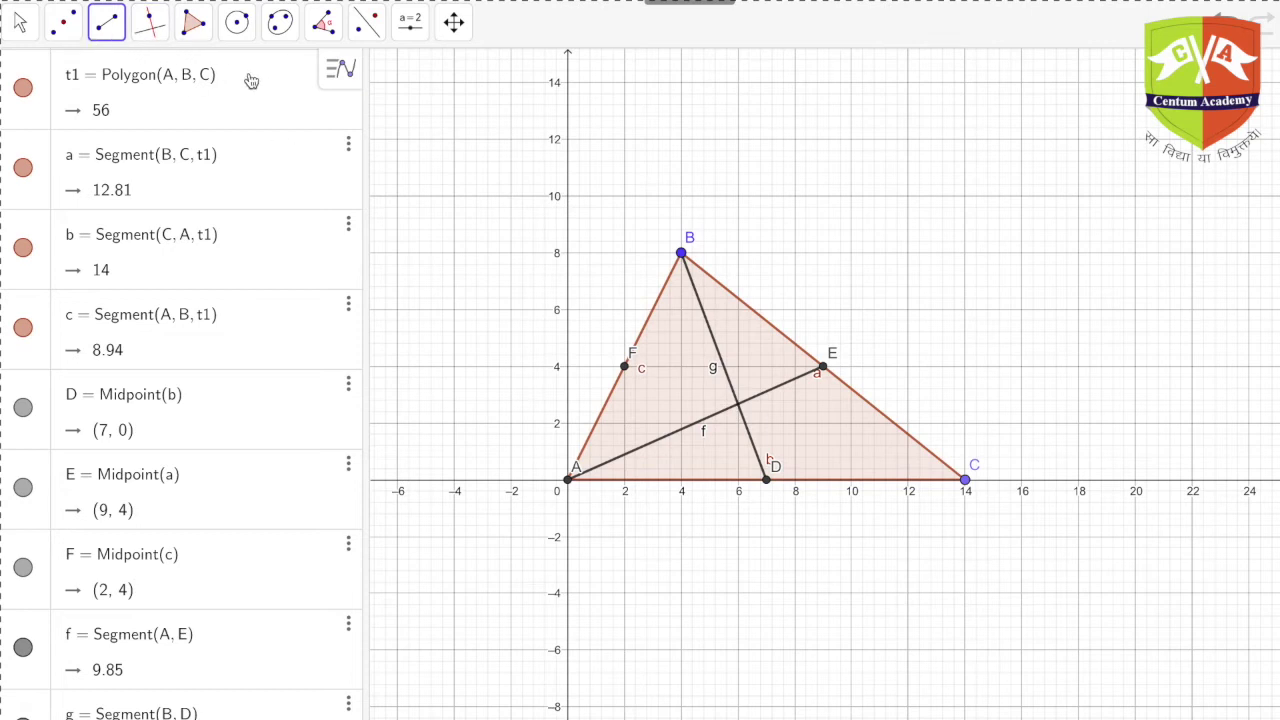
{"action": "left_click", "coordinate": [63, 21]}
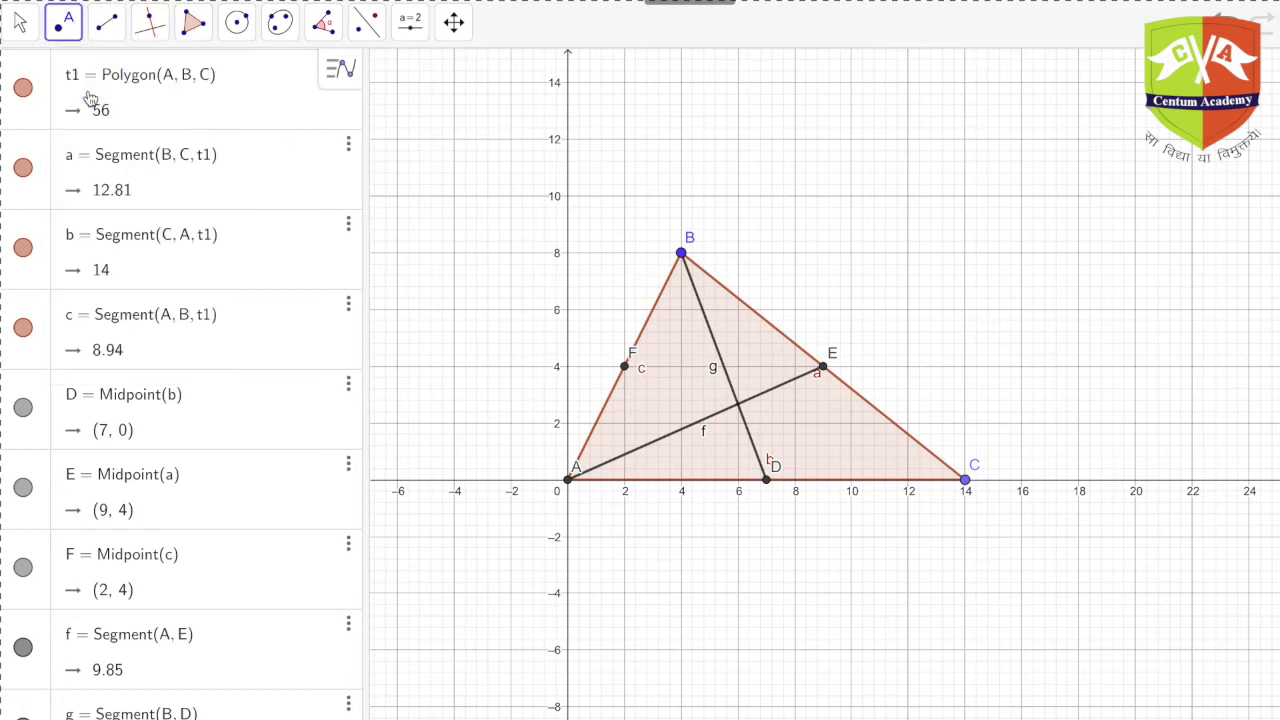
{"action": "left_click", "coordinate": [740, 408]}
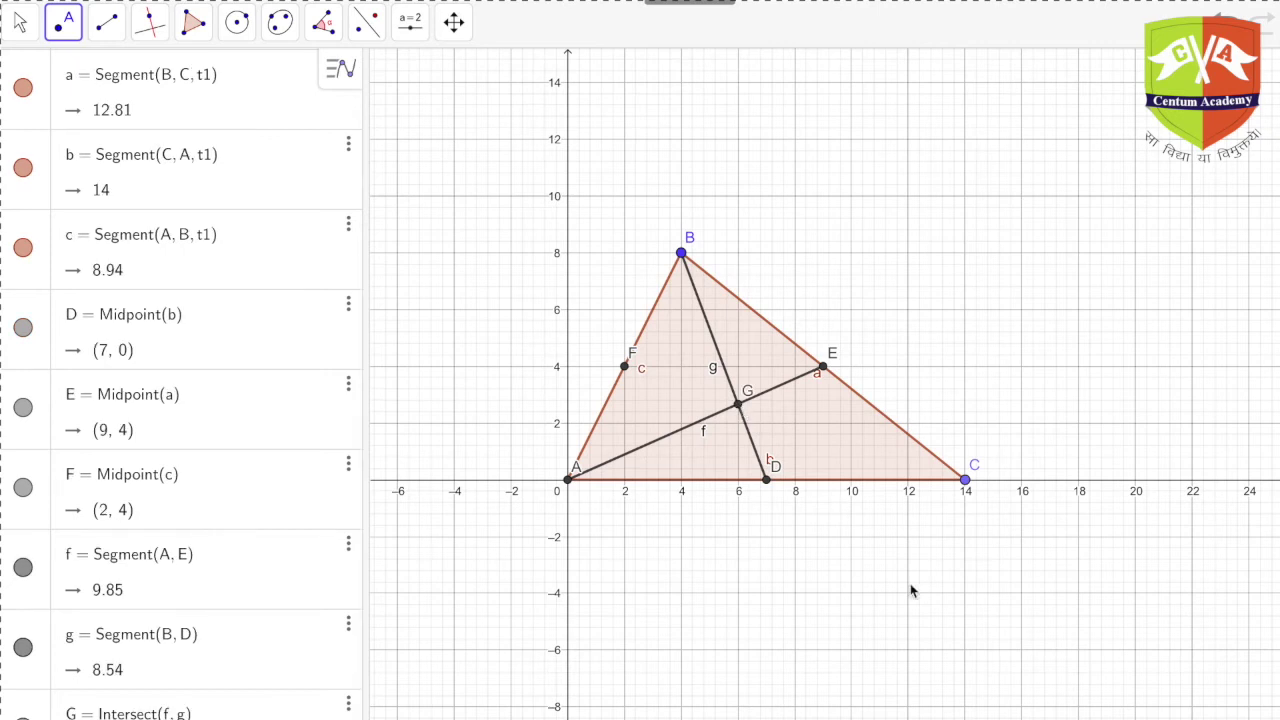